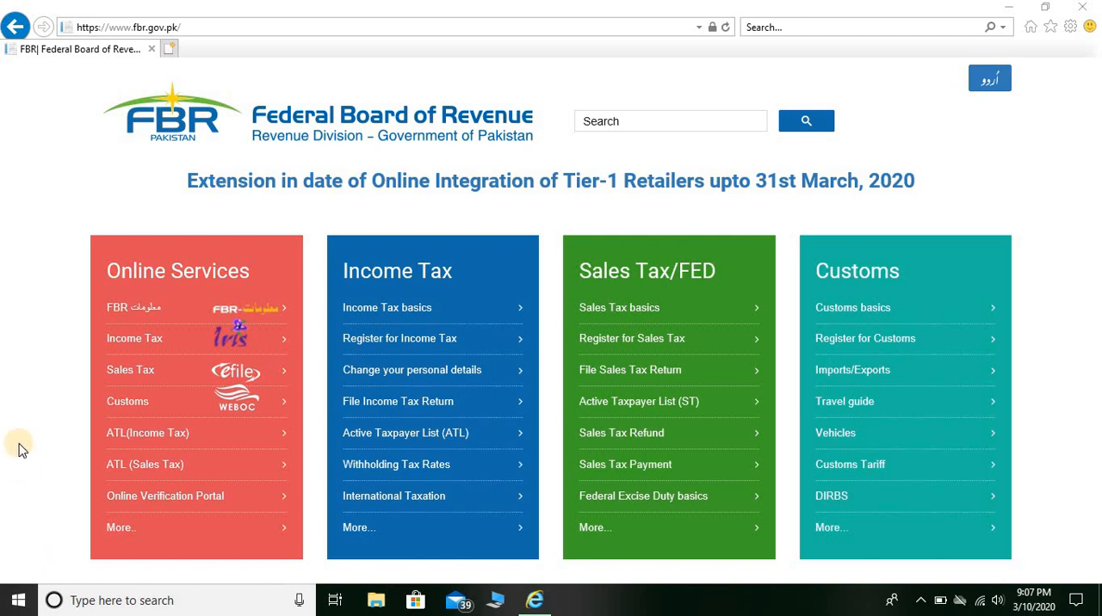
Go to the e.fbr.gov.pk site and open the Income Tax e-payment form.
{"action": "left_click", "coordinate": [188, 29]}
{"action": "type", "text": "e"}
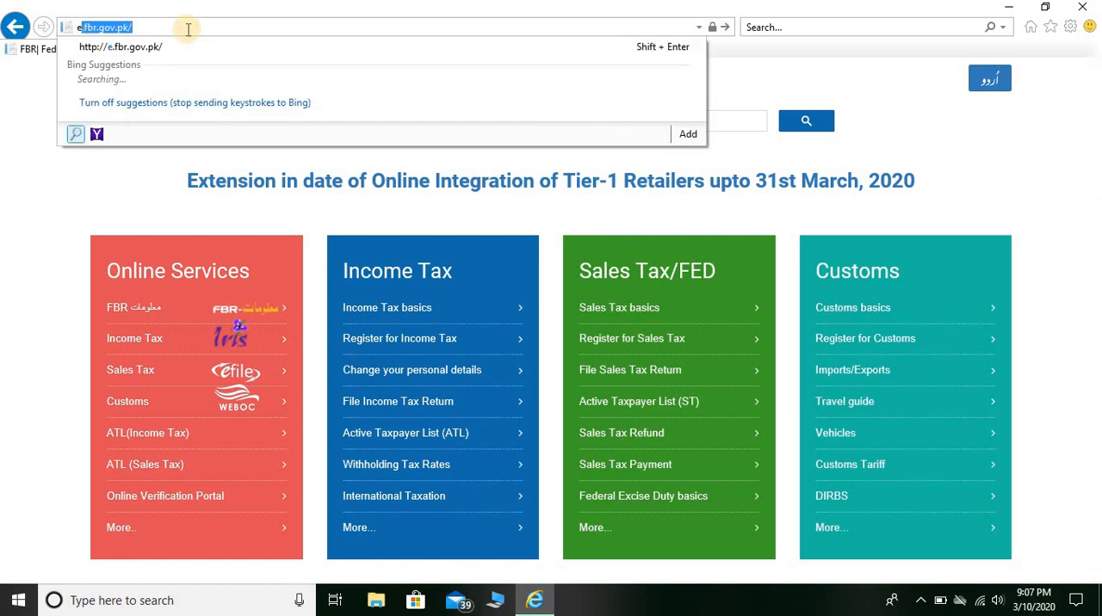
{"action": "key", "text": "Return"}
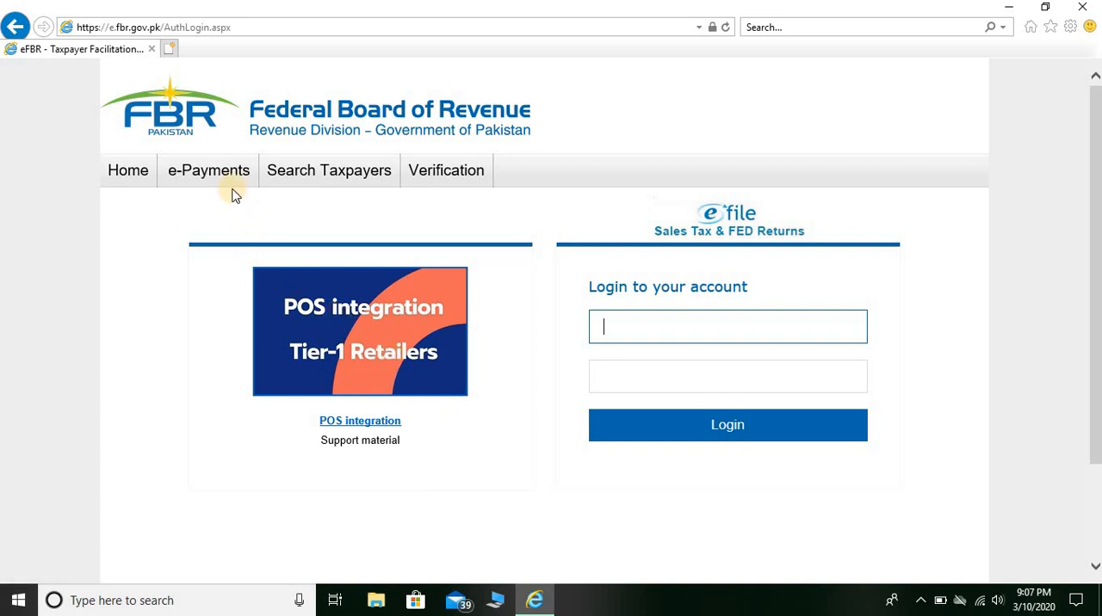
{"action": "mouse_move", "coordinate": [229, 185]}
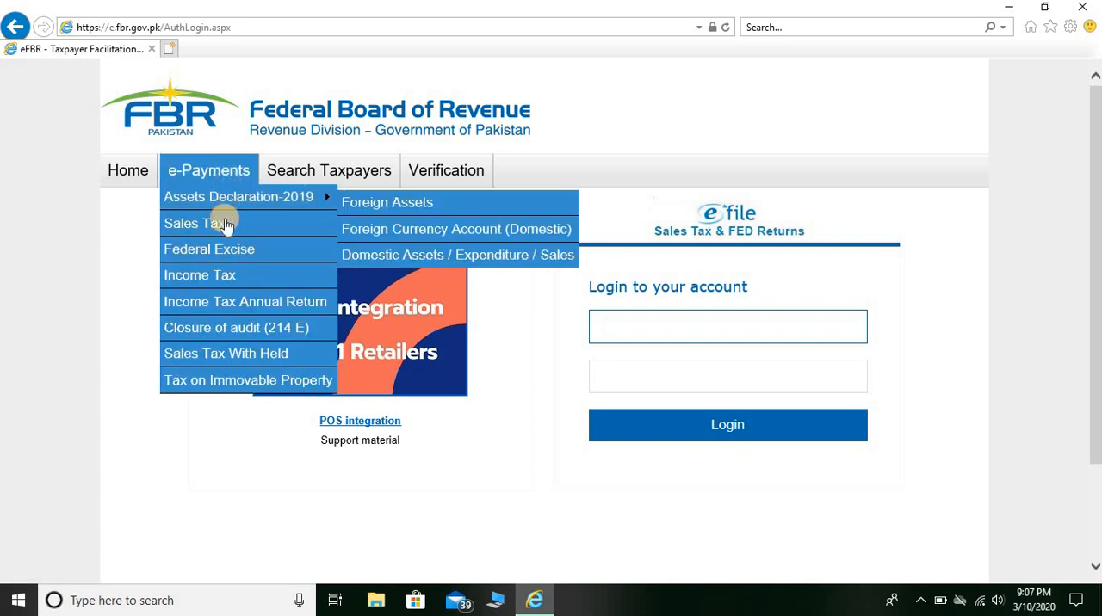
{"action": "left_click", "coordinate": [216, 282]}
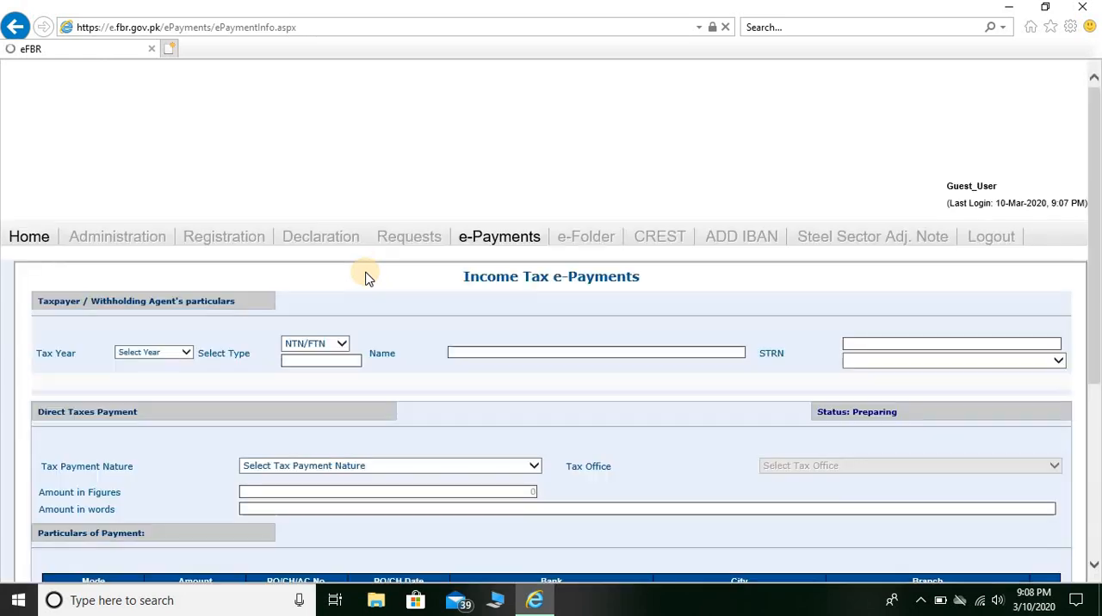
Set the tax year to 2019 and the taxpayer identification type to CNIC.
{"action": "left_click", "coordinate": [183, 353]}
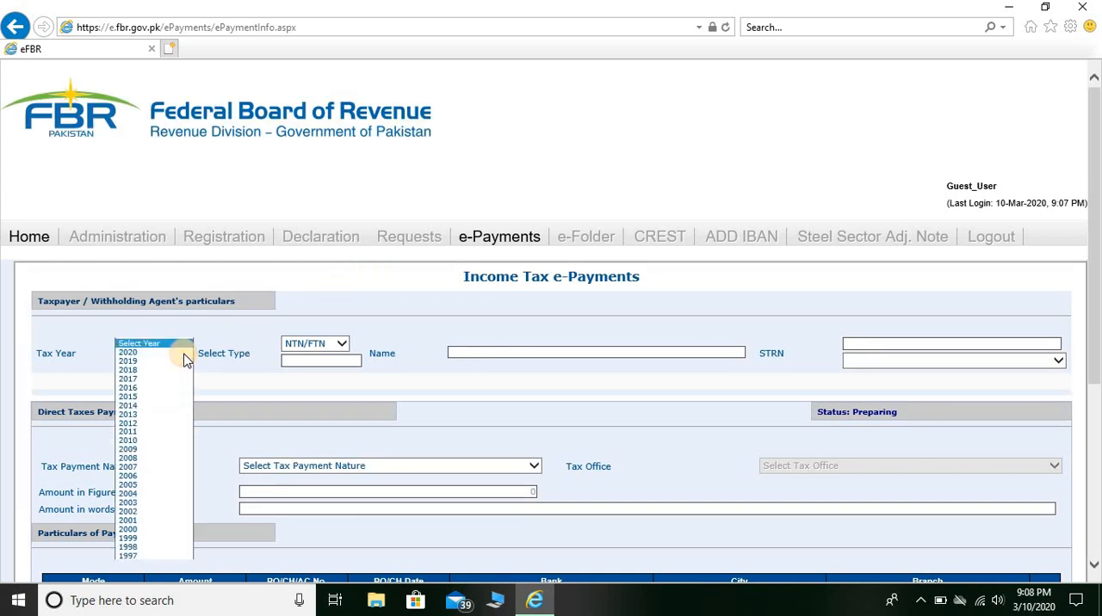
{"action": "left_click", "coordinate": [141, 365]}
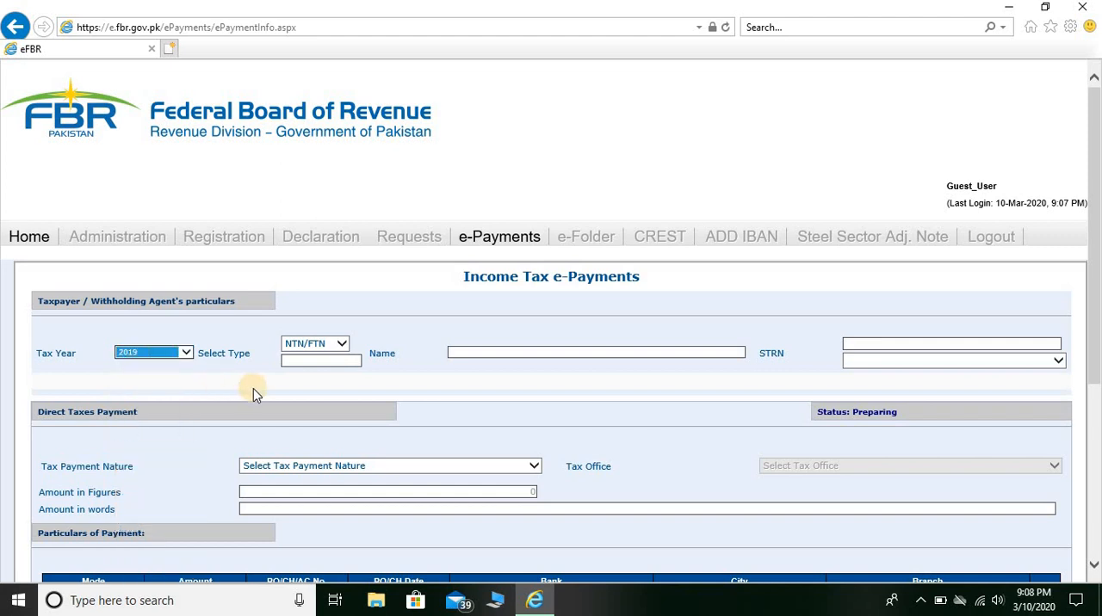
{"action": "left_click", "coordinate": [343, 344]}
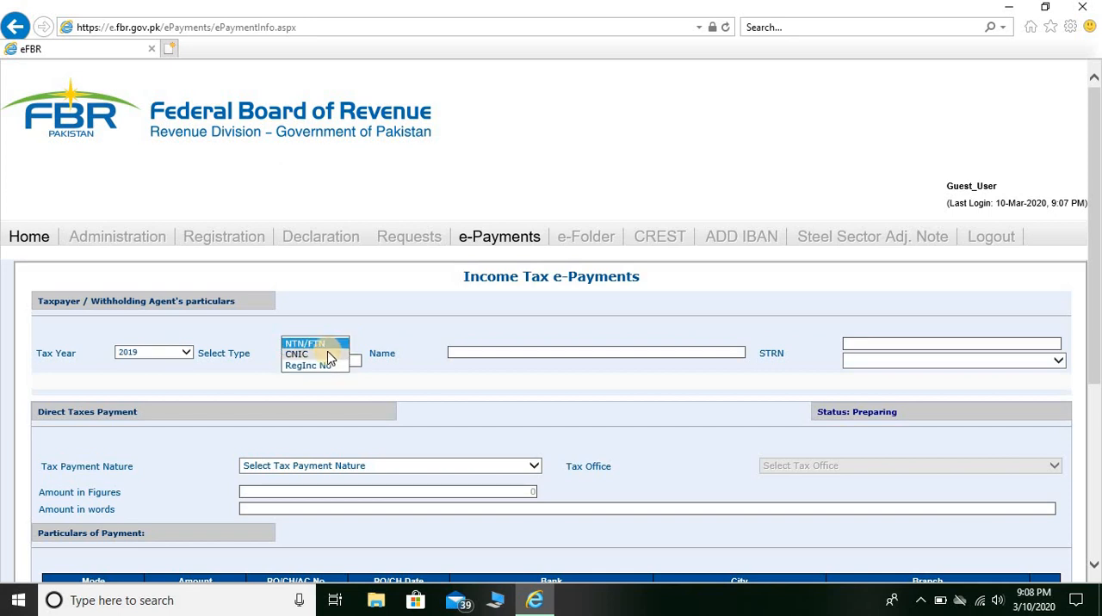
{"action": "left_click", "coordinate": [328, 359]}
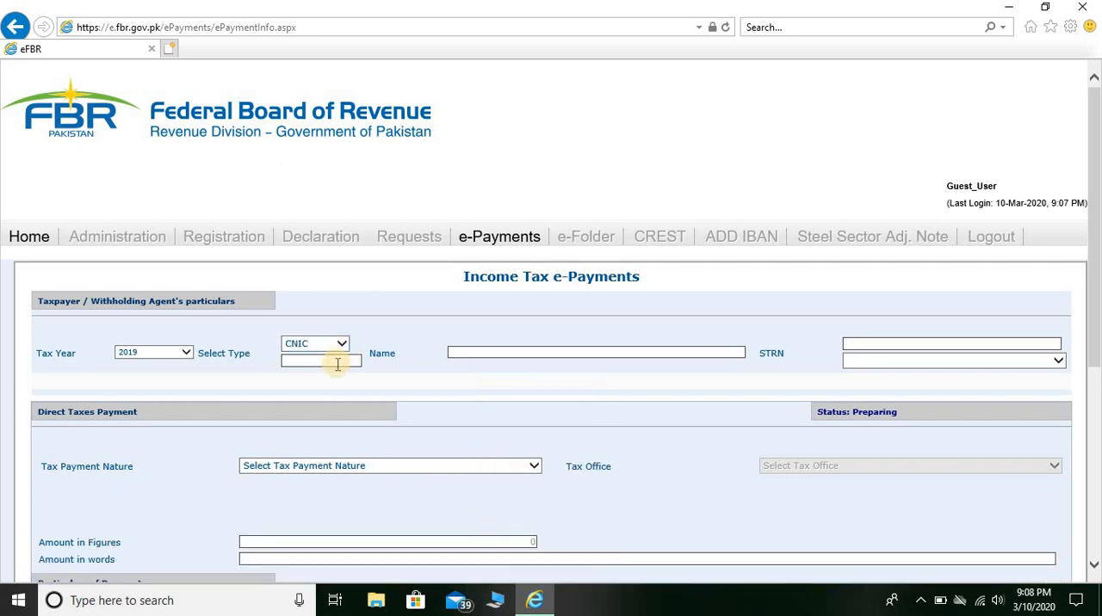
Enter the taxpayer's CNIC number to load the taxpayer's particulars.
{"action": "left_click", "coordinate": [337, 362]}
{"action": "key", "text": "Tab"}
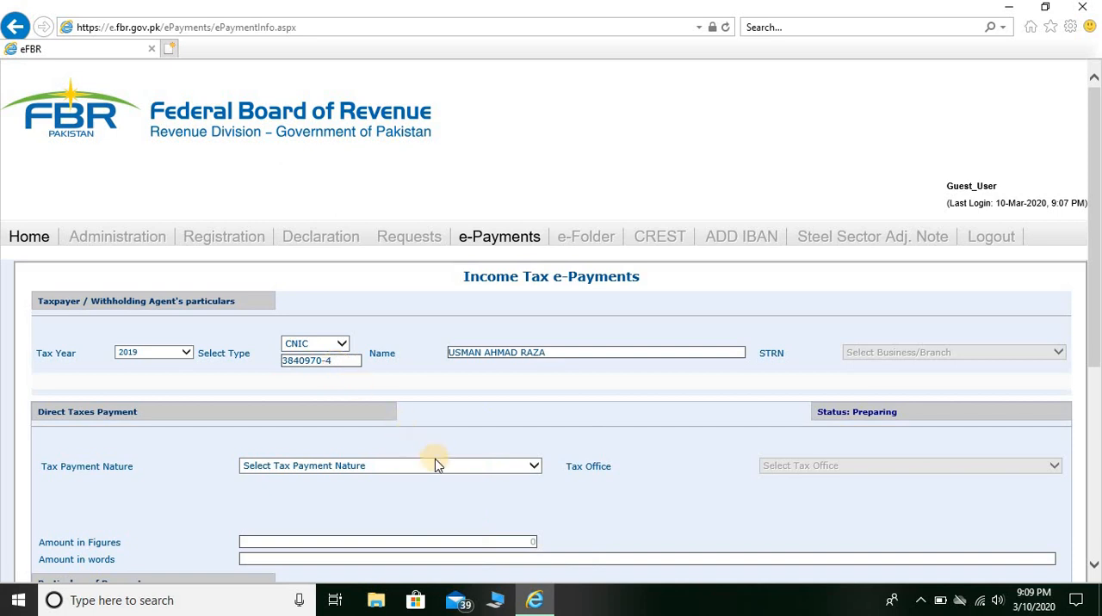
Set the tax payment nature to Misc. and the payment section to 920601 - 182(A) - Surcharge for ATL.
{"action": "left_click", "coordinate": [392, 469]}
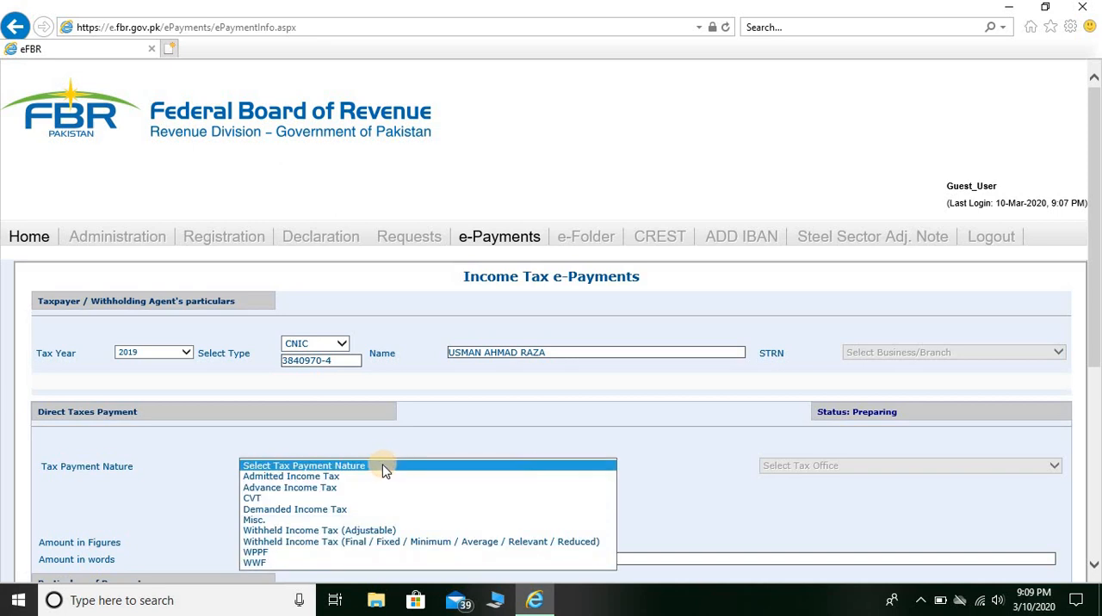
{"action": "left_click", "coordinate": [304, 521]}
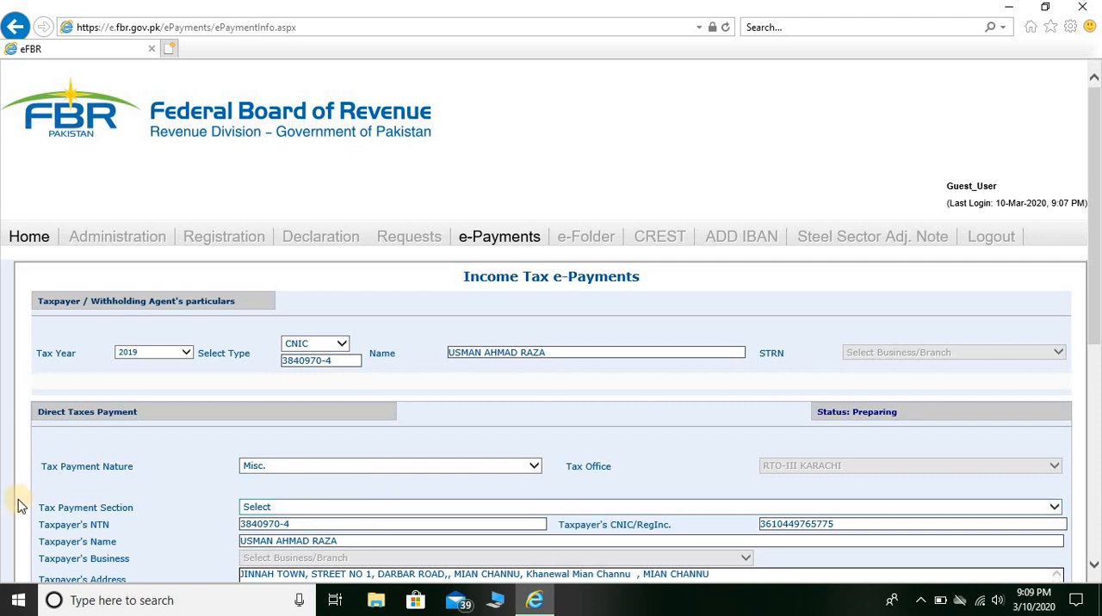
{"action": "left_click", "coordinate": [257, 509]}
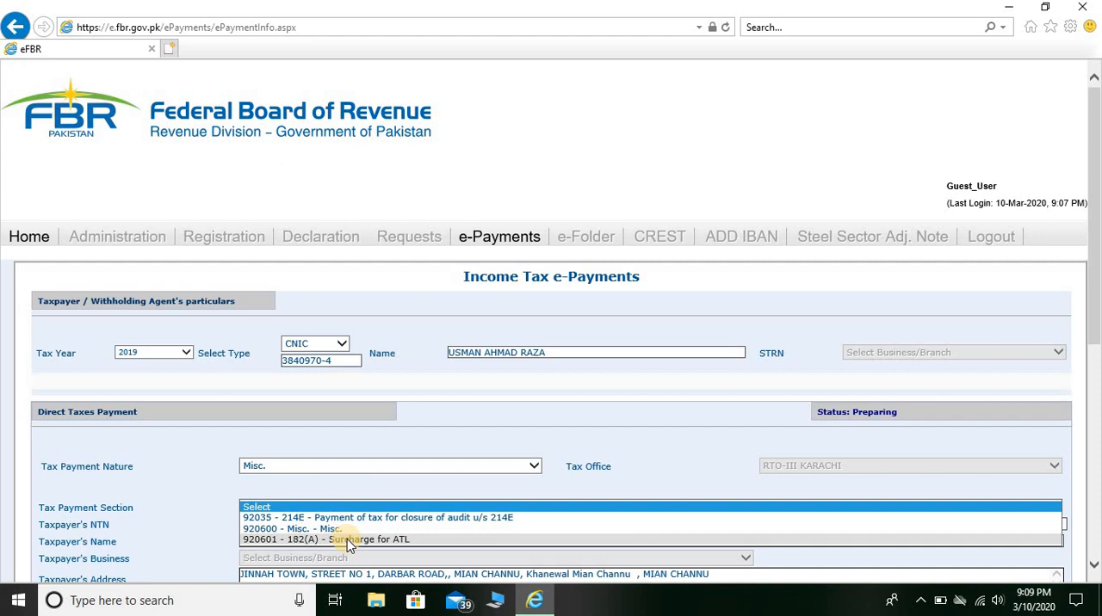
{"action": "left_click", "coordinate": [347, 538]}
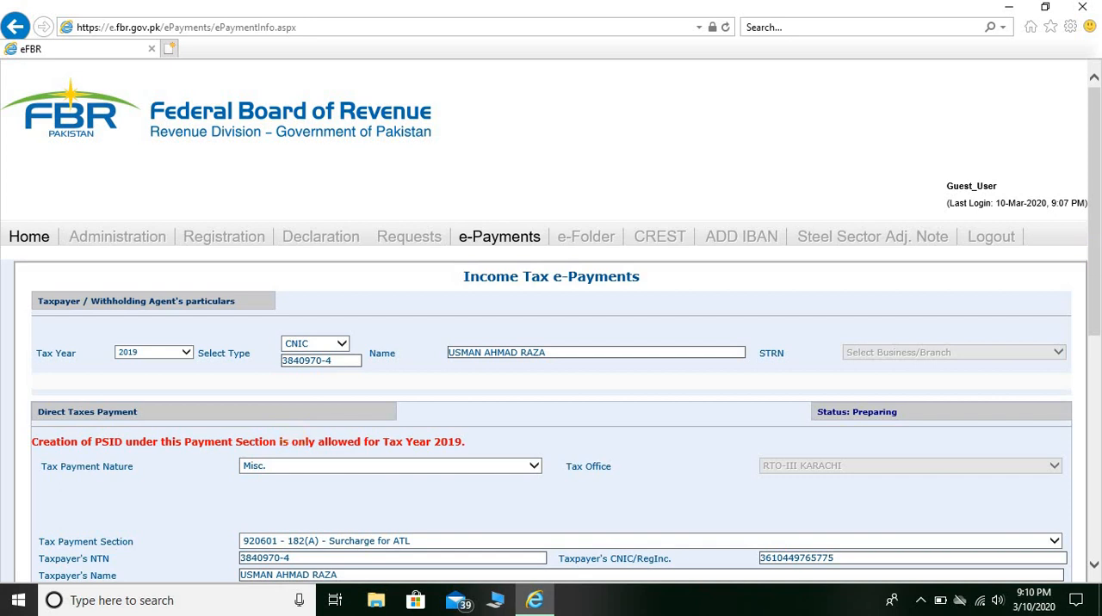
Enter 1000 as the tax amount in figures.
{"action": "left_click_drag", "start_coordinate": [1096, 221], "coordinate": [1094, 448]}
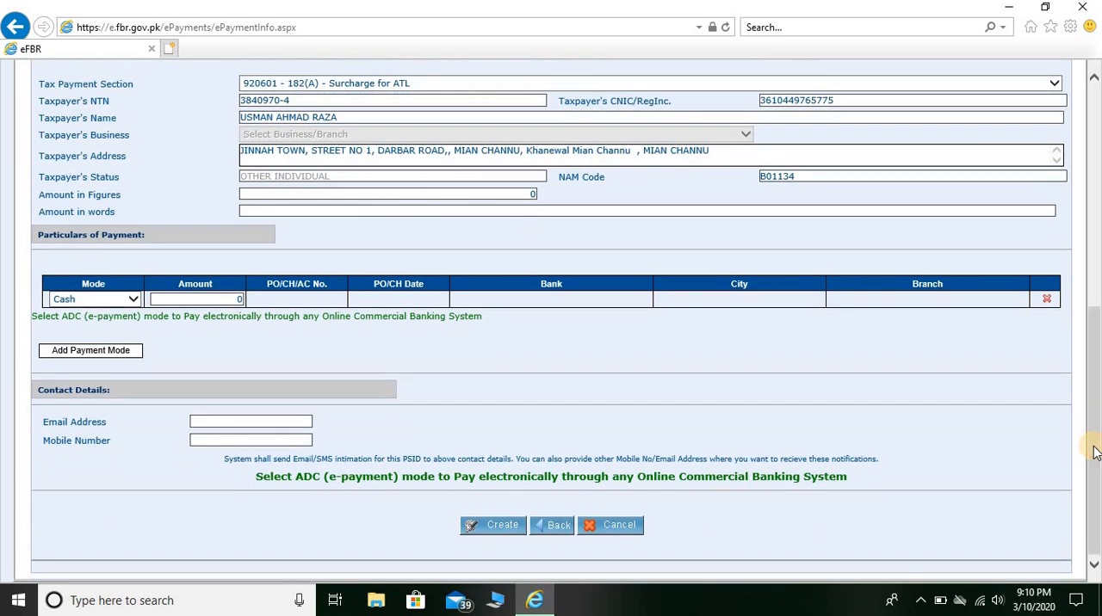
{"action": "left_click", "coordinate": [511, 194]}
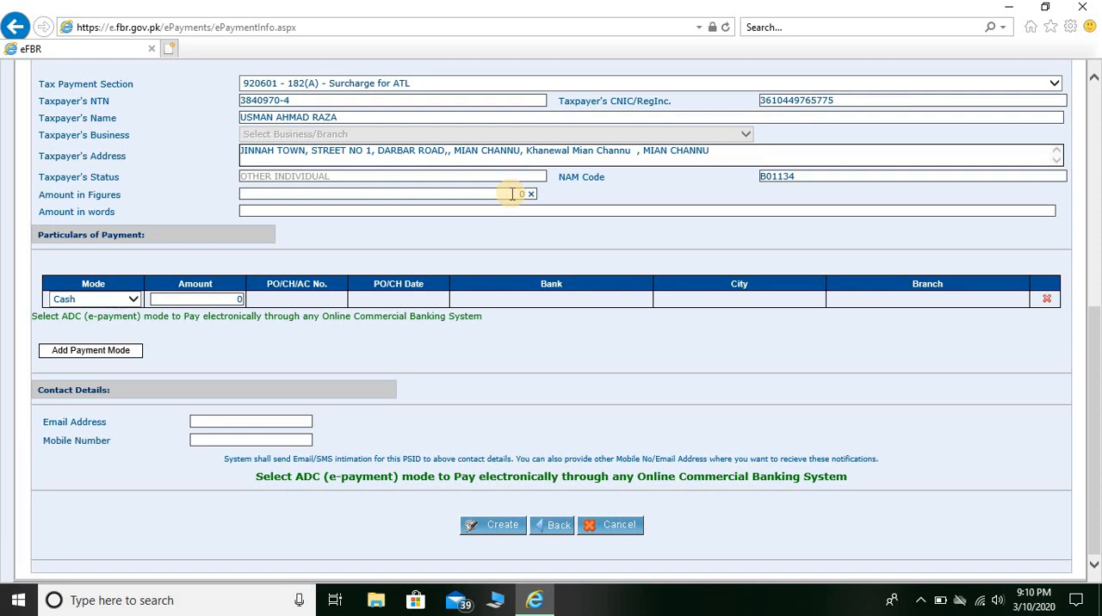
{"action": "type", "text": "1000"}
{"action": "key", "text": "BackSpace"}
{"action": "key", "text": "Tab"}
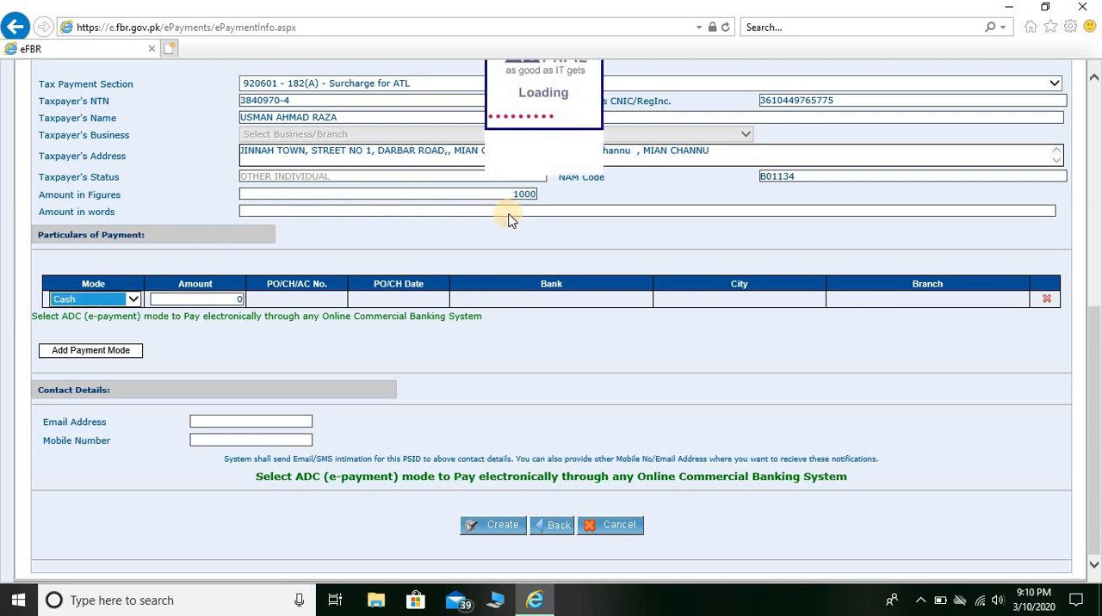
Try to choose a payment mode and enter 1000 as the amount in the payment particulars row.
{"action": "left_click", "coordinate": [132, 299]}
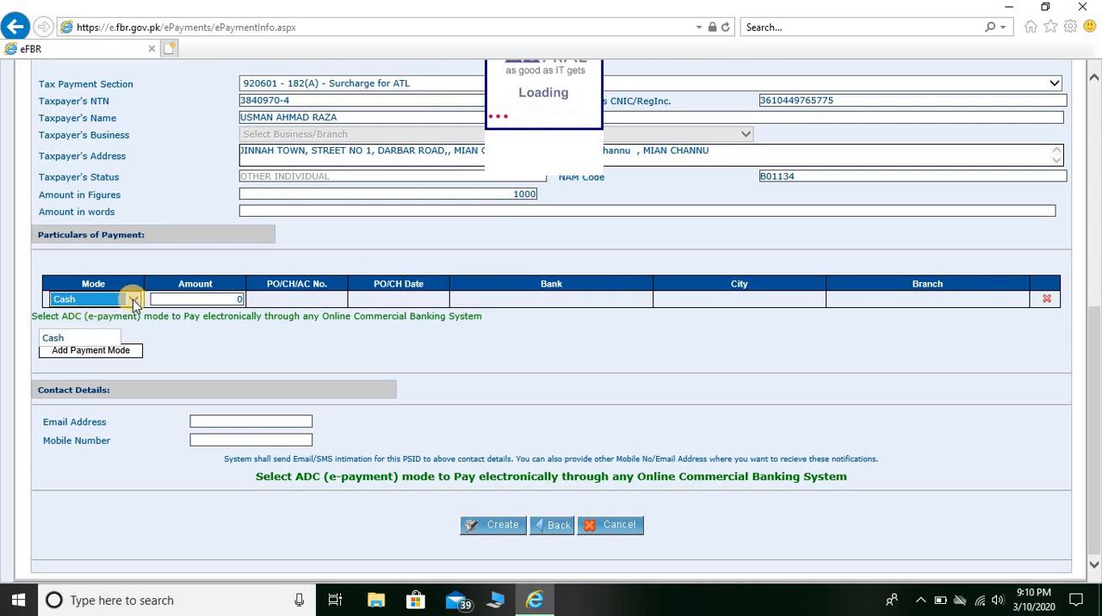
{"action": "left_click", "coordinate": [80, 337]}
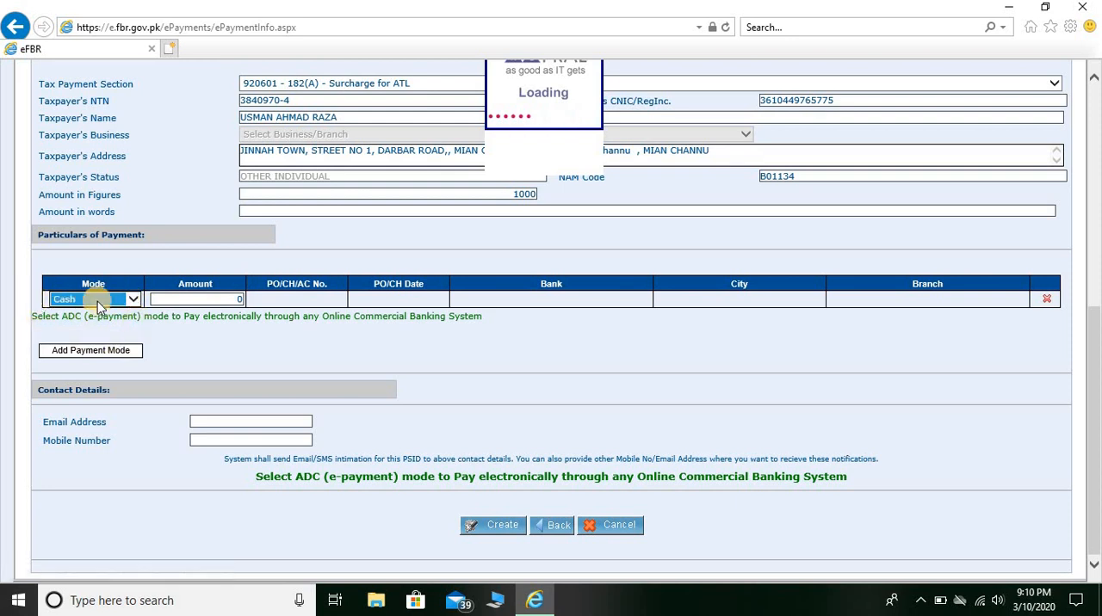
{"action": "left_click", "coordinate": [98, 300]}
{"action": "left_click", "coordinate": [117, 298]}
{"action": "left_click", "coordinate": [131, 298]}
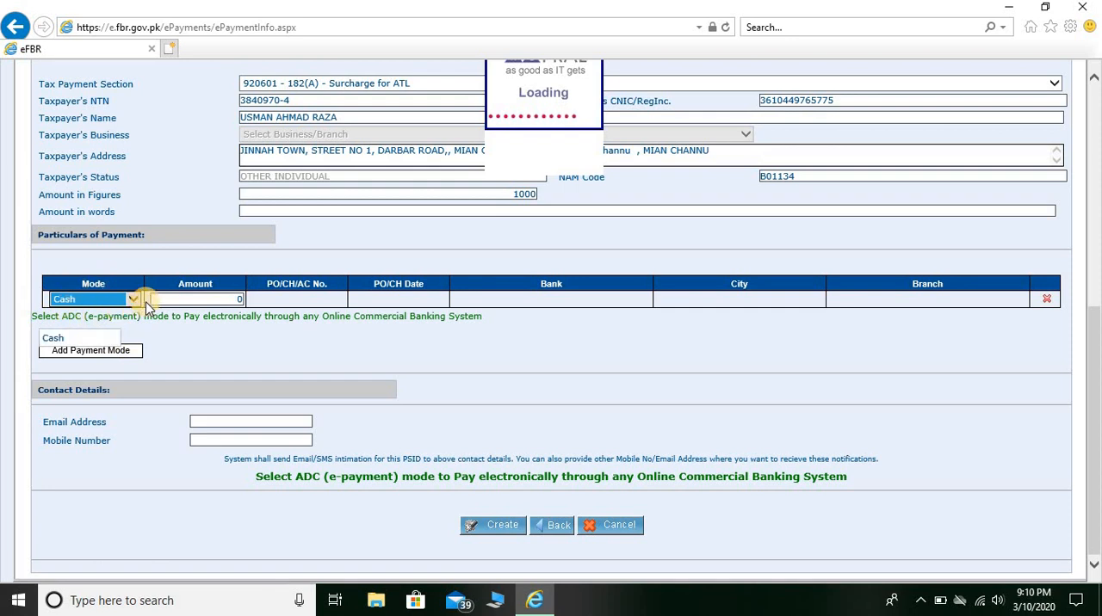
{"action": "left_click", "coordinate": [199, 303]}
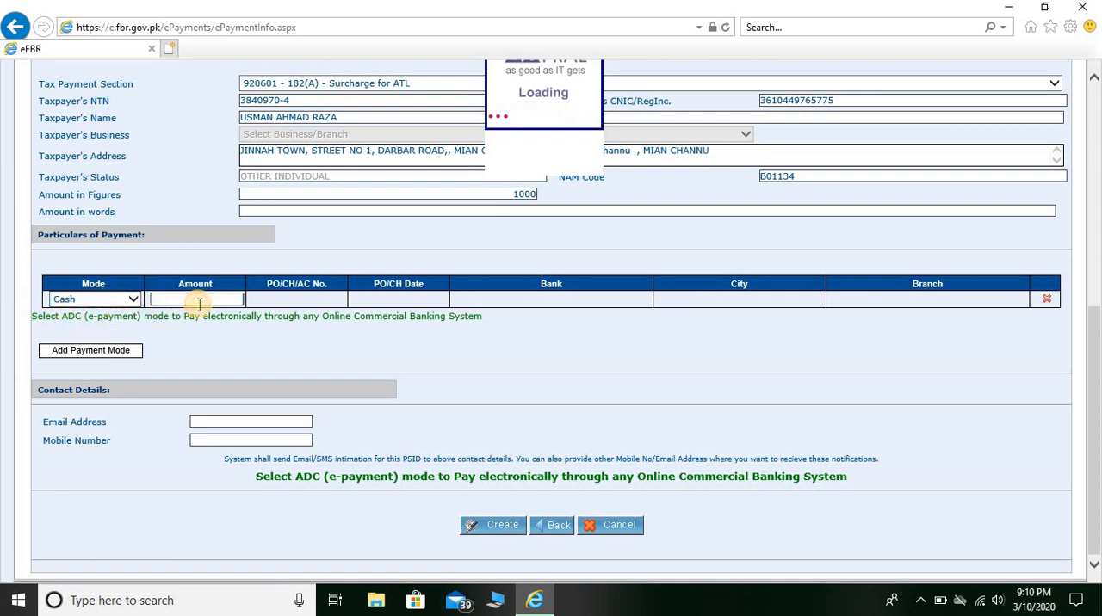
{"action": "type", "text": "1000"}
{"action": "left_click", "coordinate": [136, 300]}
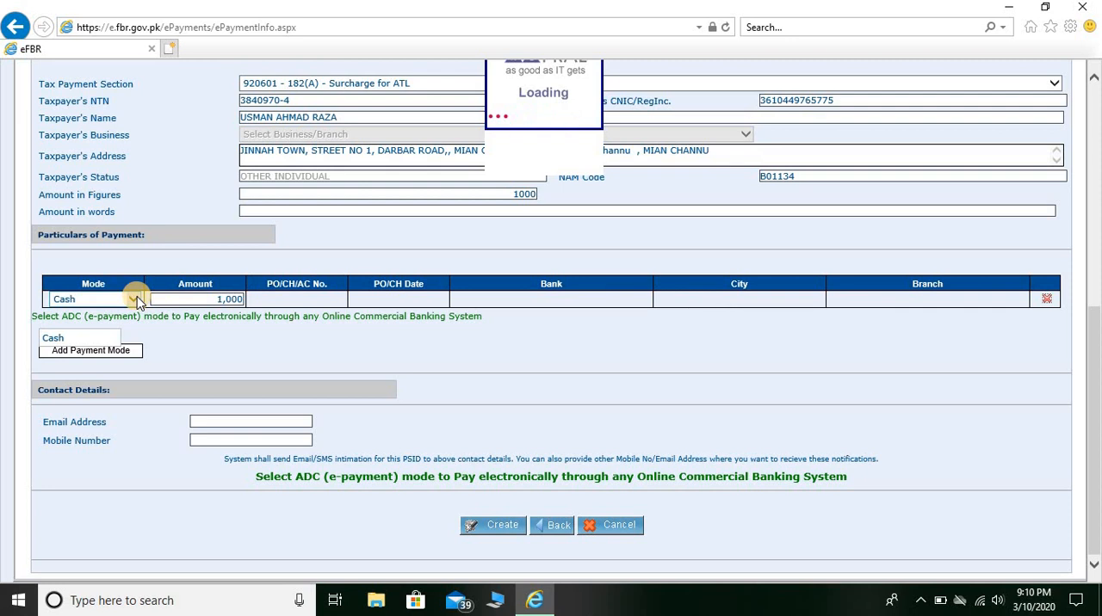
{"action": "left_click", "coordinate": [133, 299]}
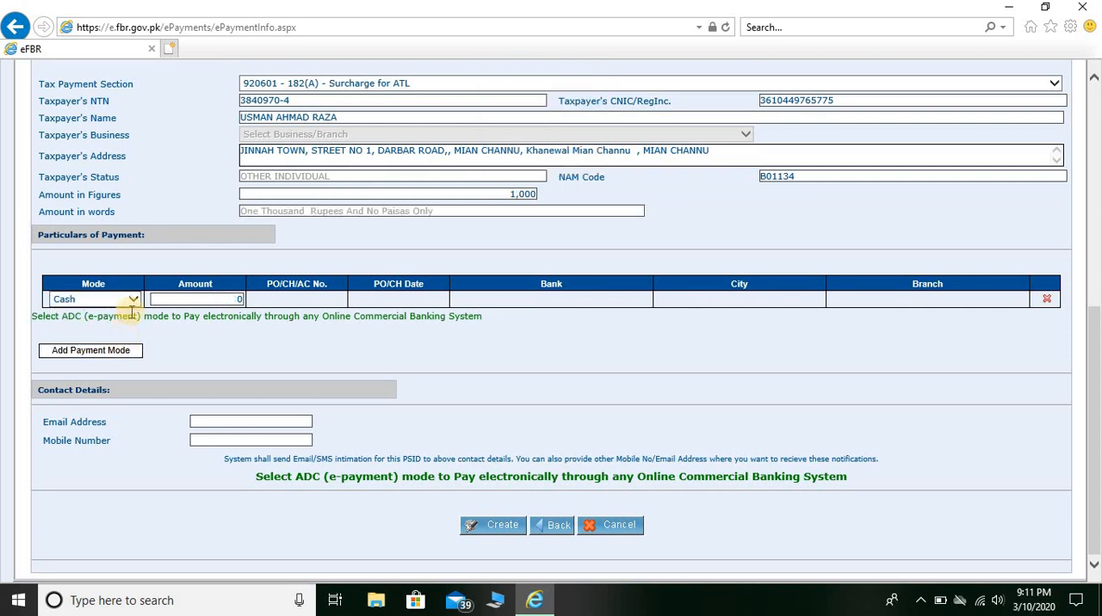
Set the payment mode to ADC (e-payment) and enter 1000 as its amount in the payment particulars.
{"action": "left_click", "coordinate": [135, 301]}
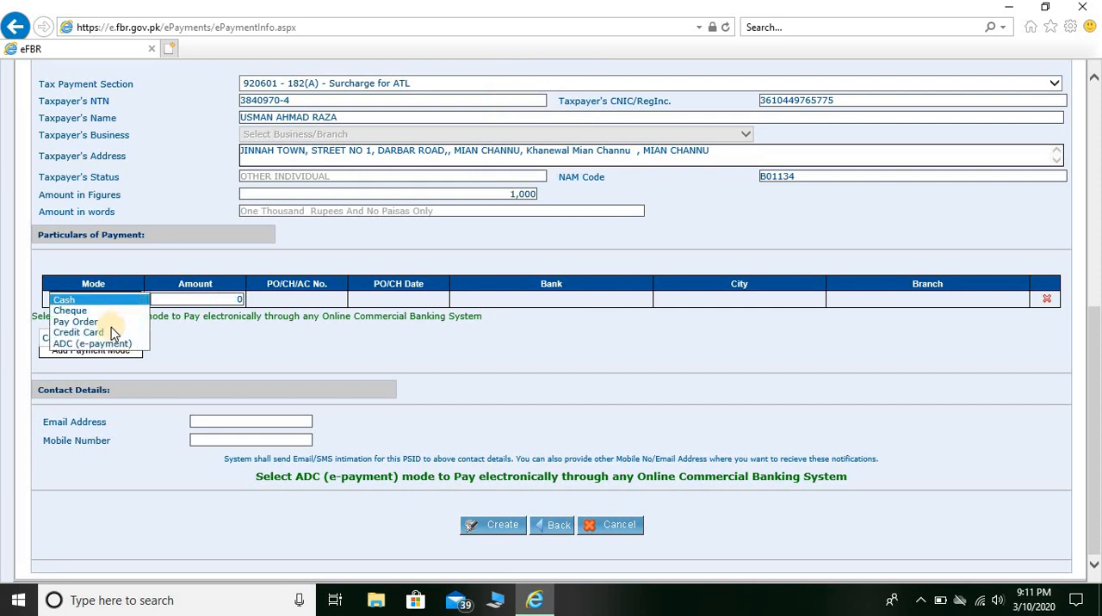
{"action": "left_click", "coordinate": [103, 344]}
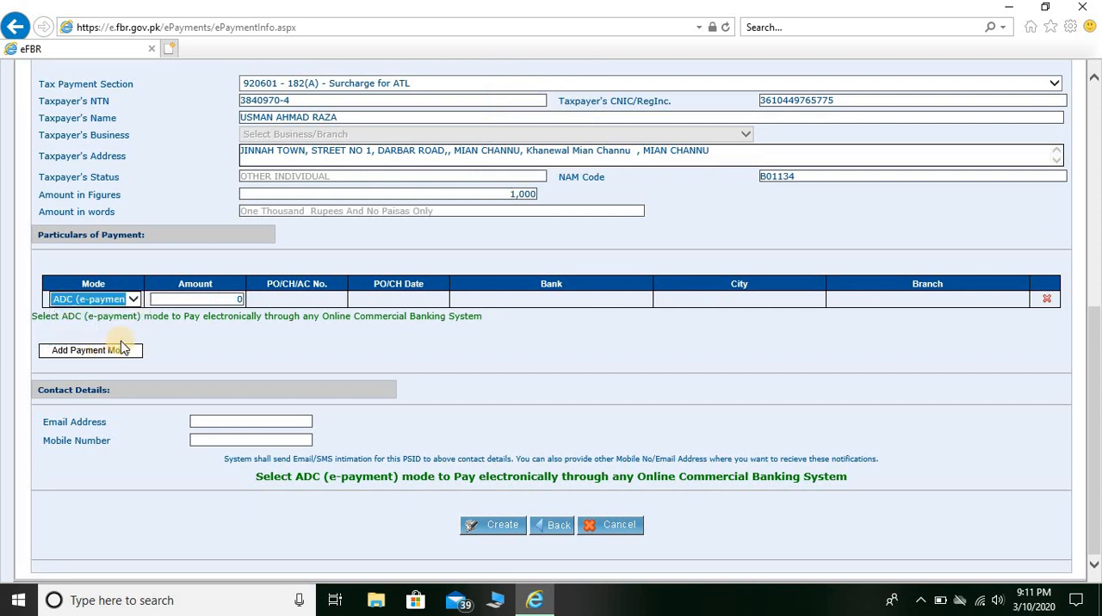
{"action": "left_click", "coordinate": [234, 299]}
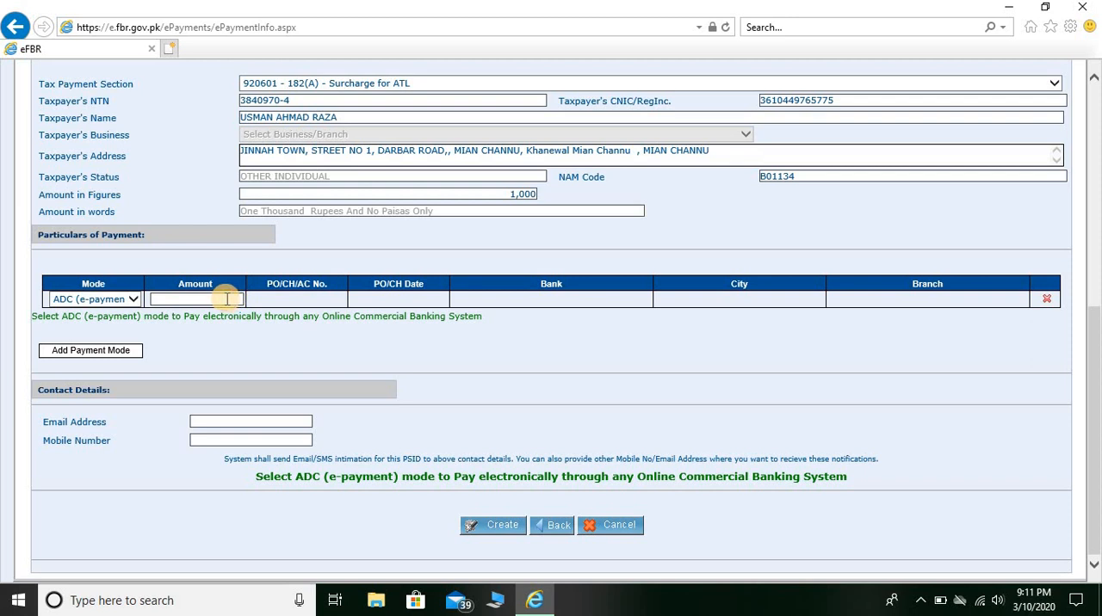
{"action": "type", "text": "1000"}
{"action": "key", "text": "Tab"}
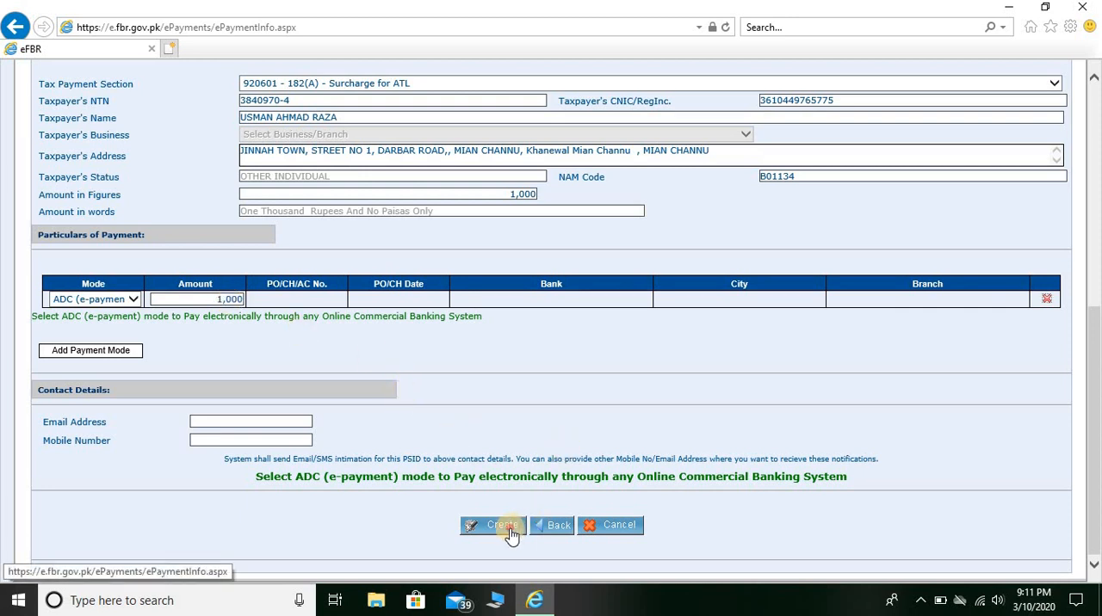
{"action": "key", "text": "Tab"}
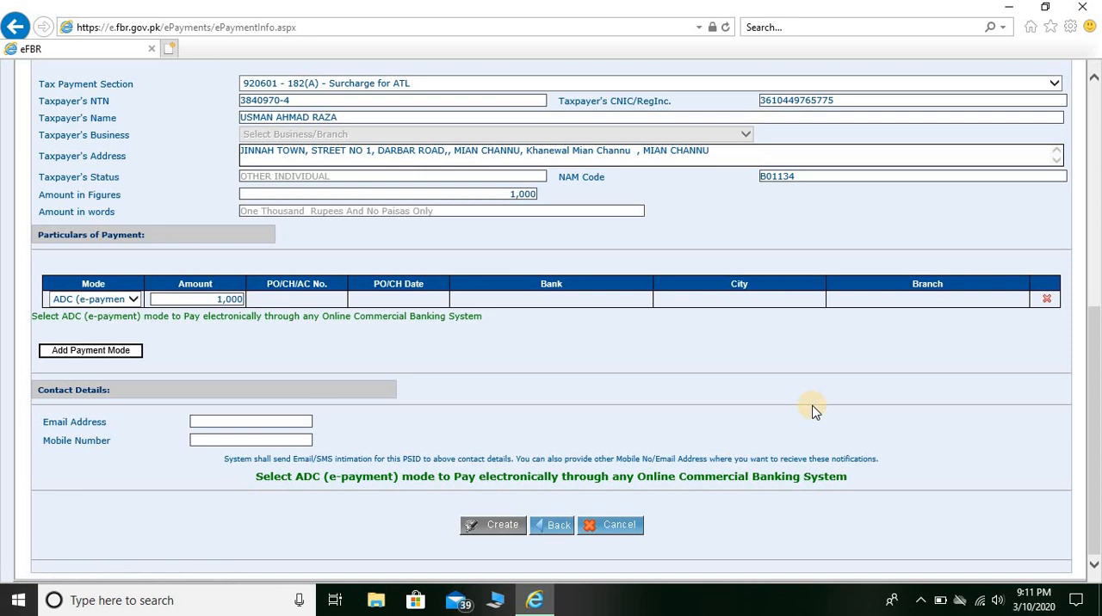